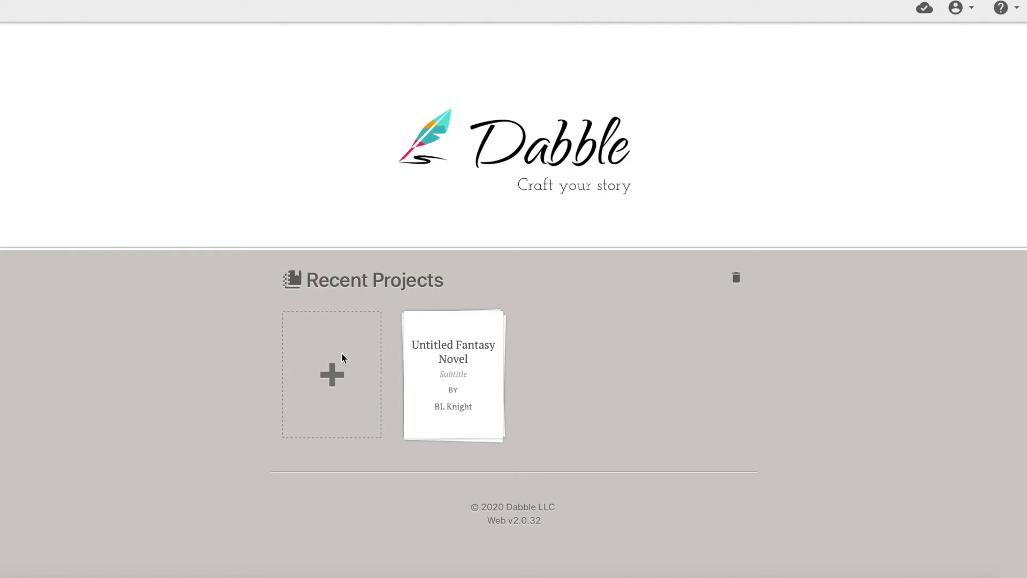
Step: Create a new 'Untitled Novel' project from the Recent Projects screen
left_click(334, 382)
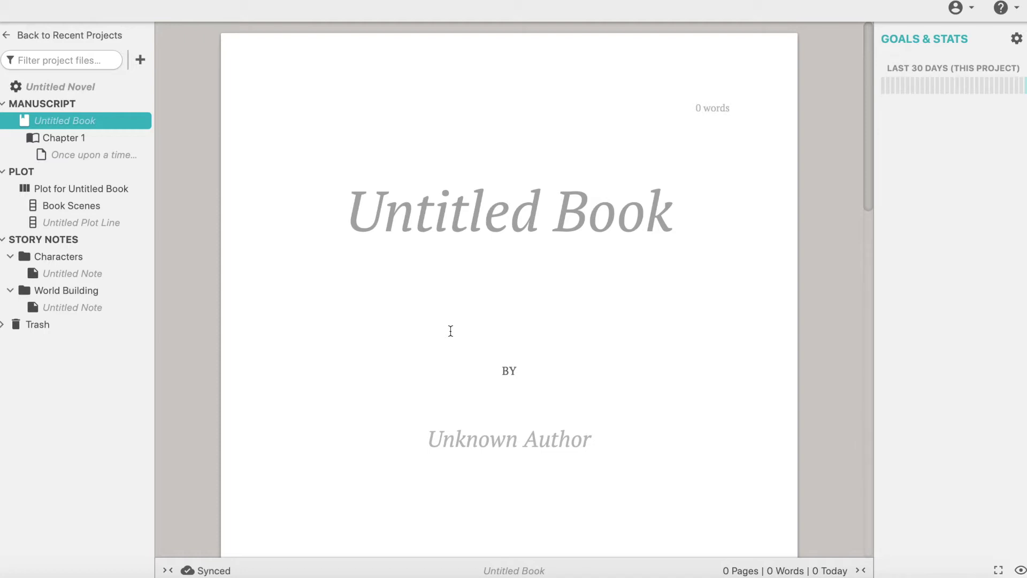
Step: Title the book 'Adventures of the Starkiller' by 'Best Author EVERR' and open Chapter 1
left_click(487, 216)
type("Adventures of the Stark")
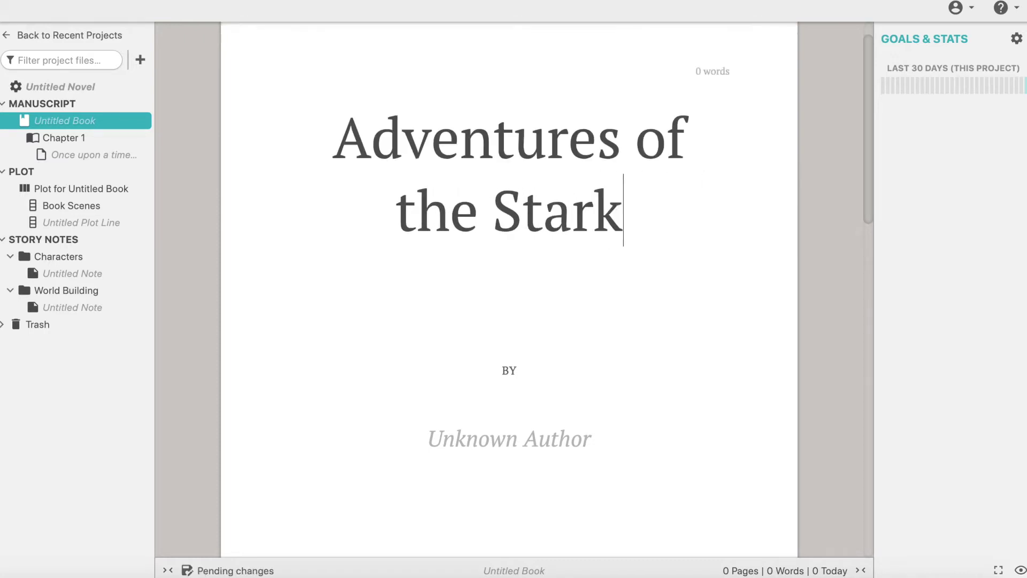
type("iller")
left_click(495, 439)
type("Best Author EVERR")
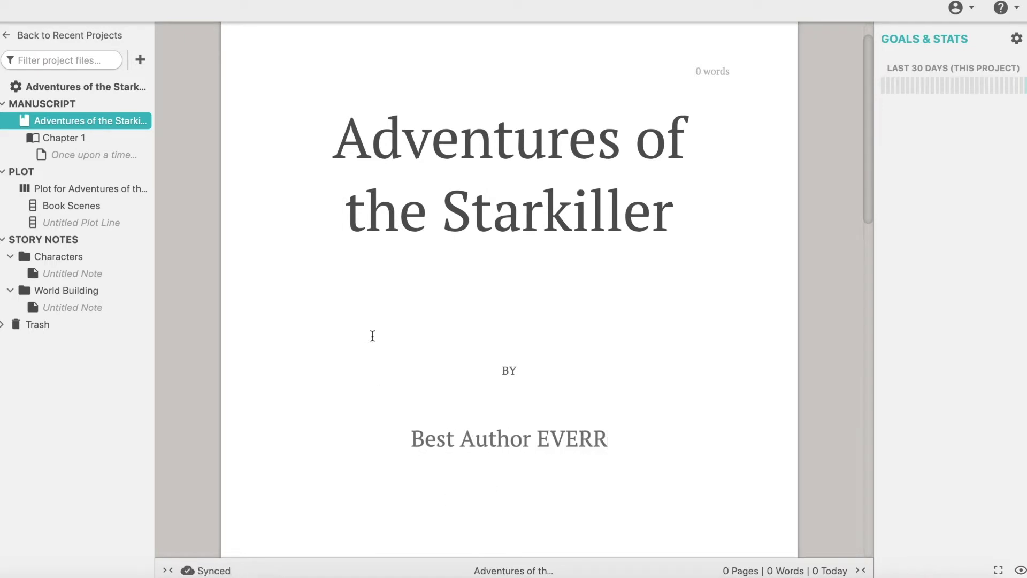
left_click(70, 138)
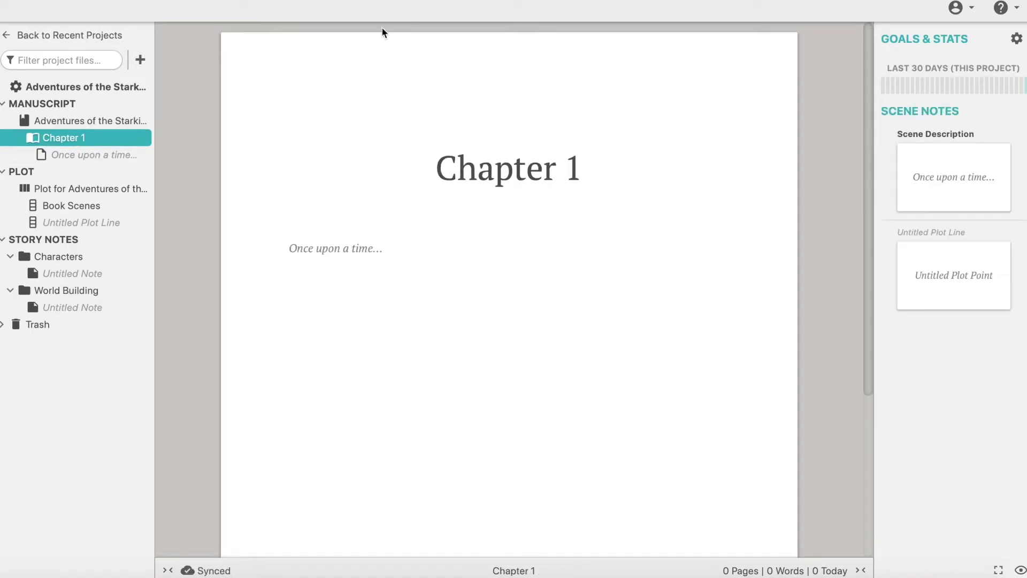
Step: Rename Chapter 1 to 'A New Hope' and write its opening civil-war paragraph
left_click(501, 173)
type("A New Hope")
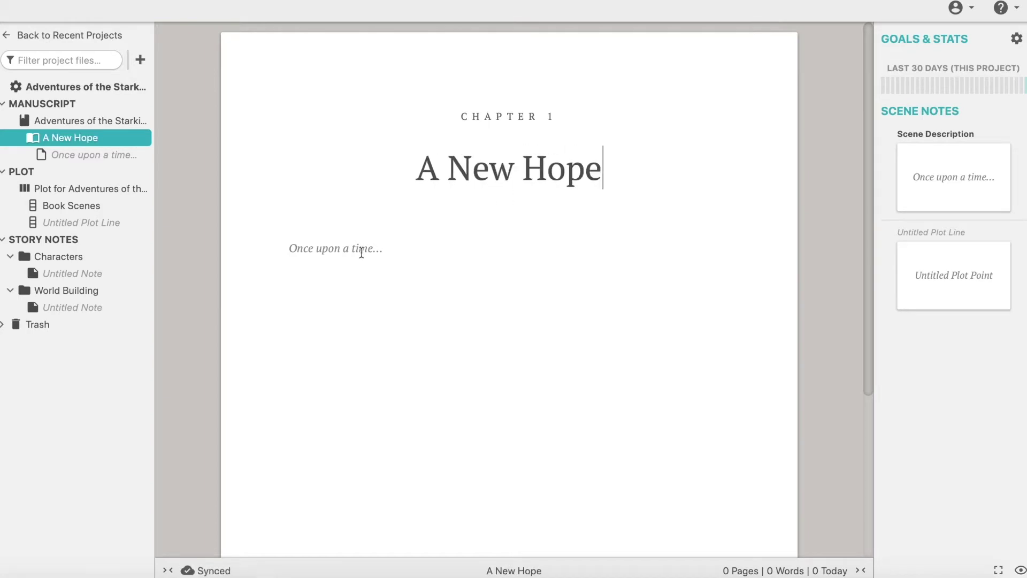
left_click(361, 252)
type("It is a period of civil war")
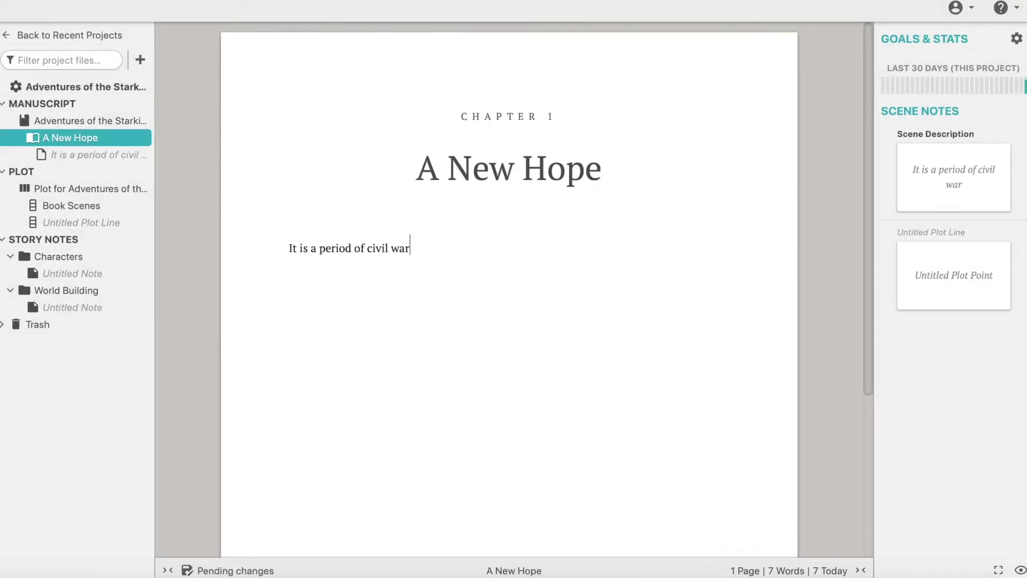
type(". Rebel spaceships ")
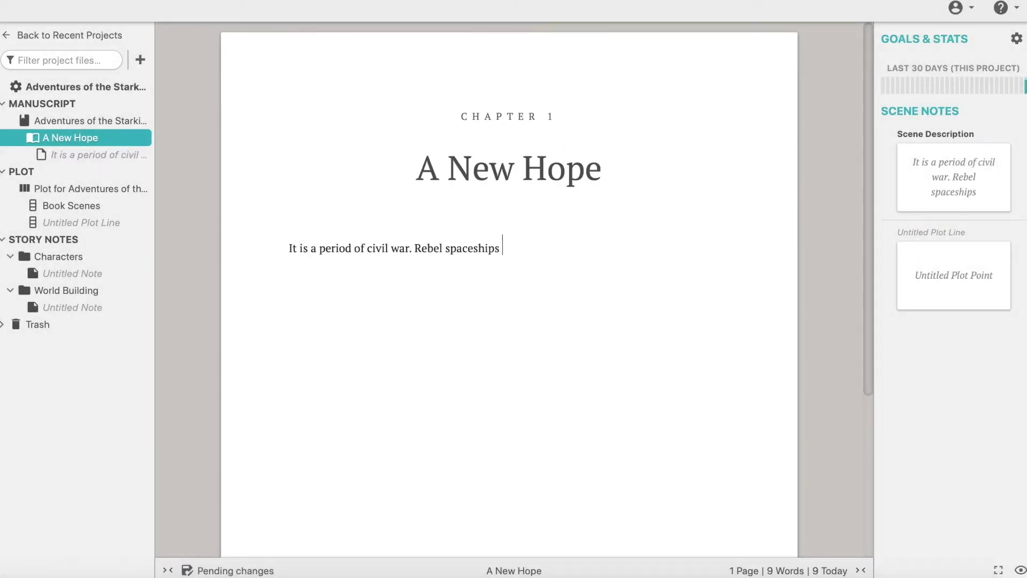
type(", striking from a hidden base, ha")
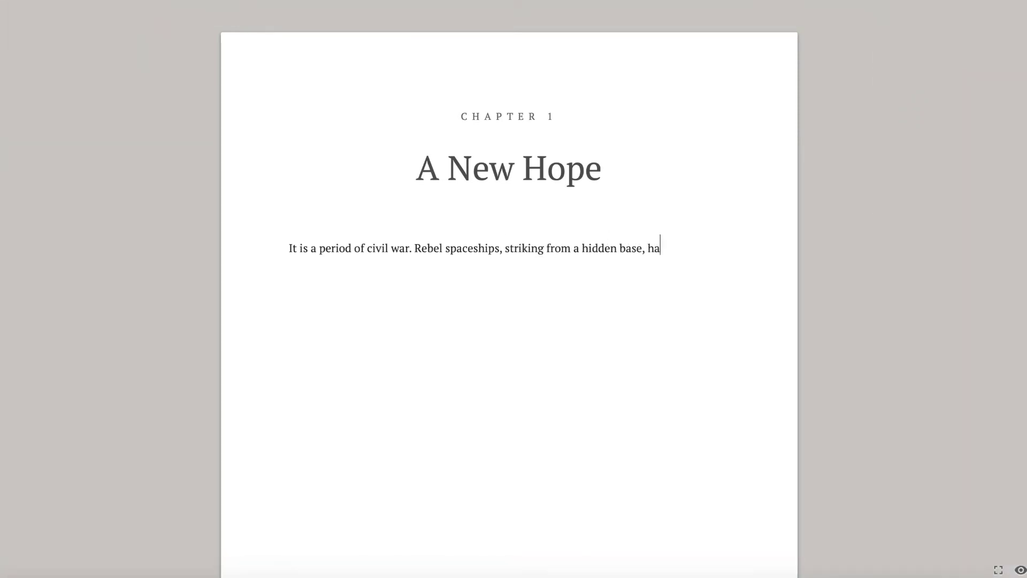
type("ve won their first victory.")
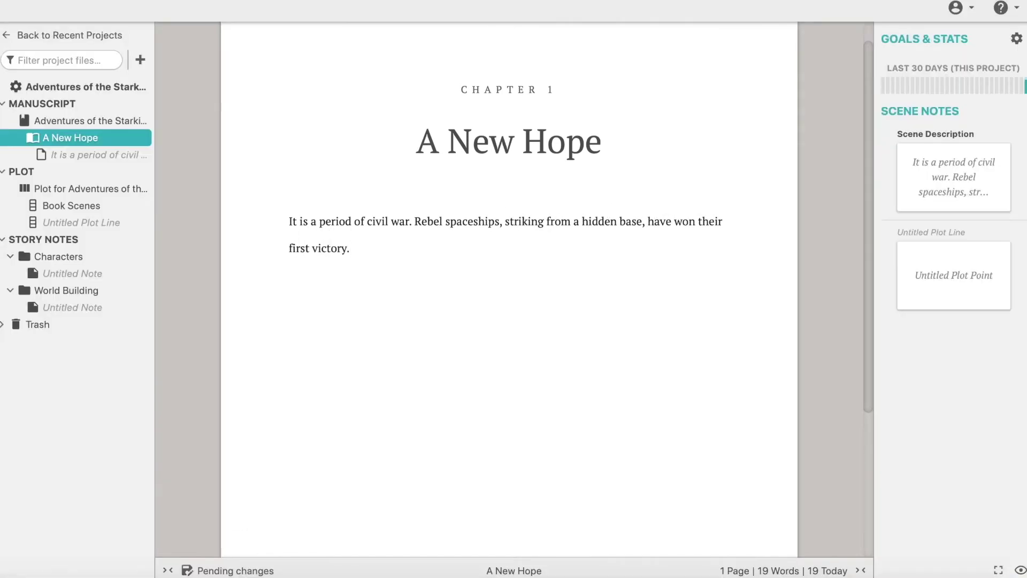
key("BackSpace")
type("against the evi")
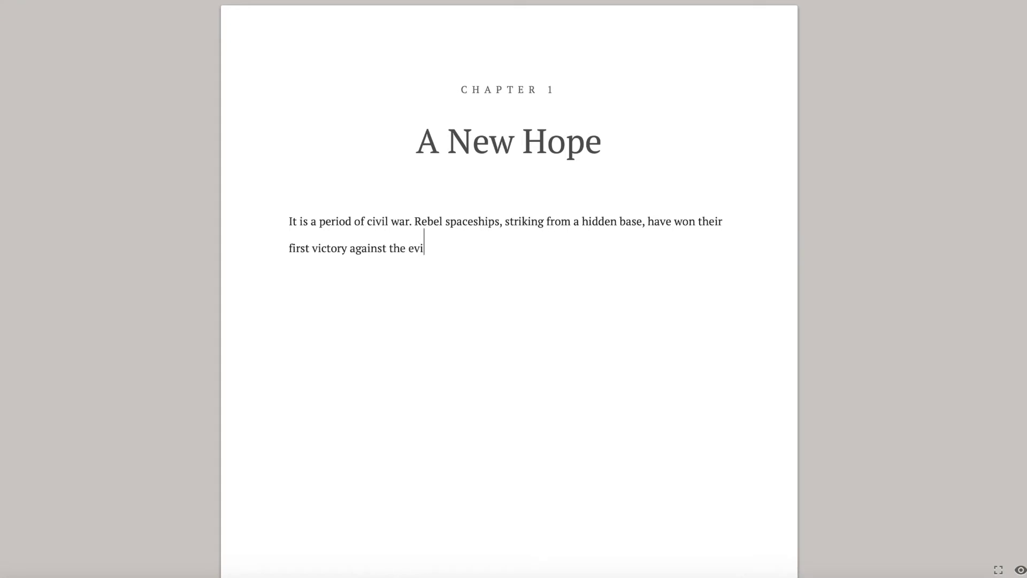
type("l Galactic Empire.")
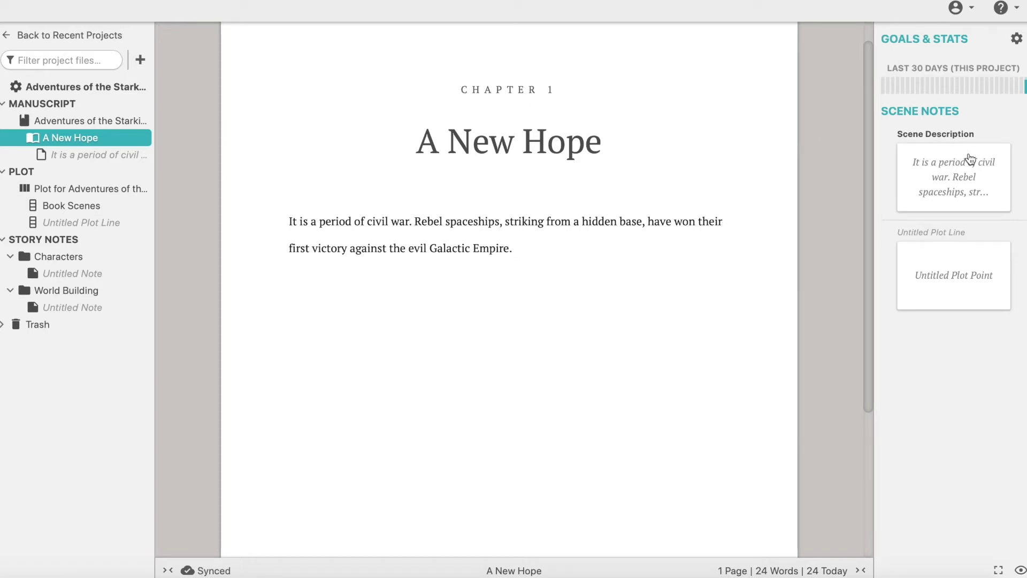
left_click(955, 285)
type("Two droids try to find their way across a shi")
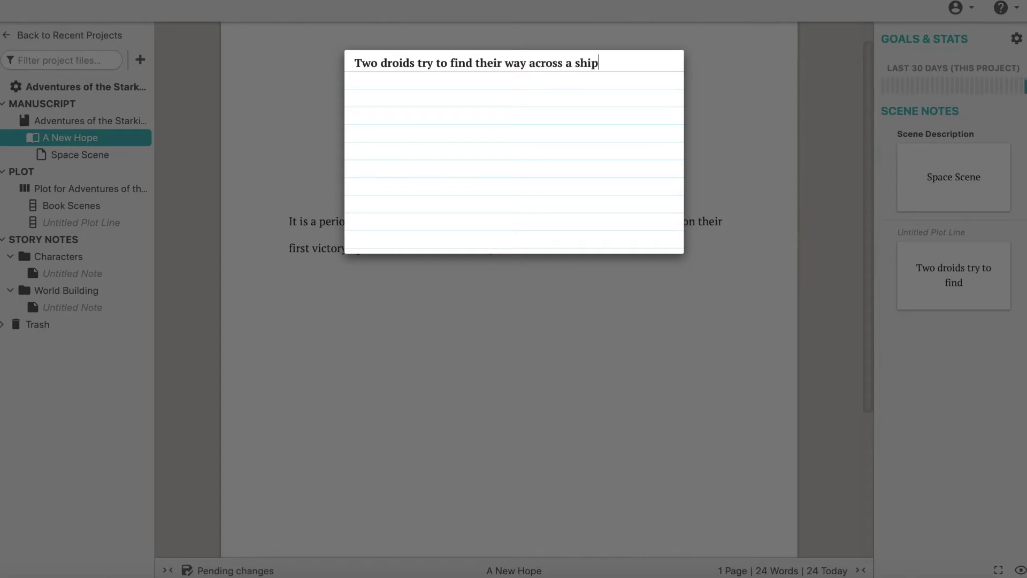
type("p")
Step: Title the plot point 'Two droids try to find their way across a ship' and describe both droids
key("Return")
type("One gold and ")
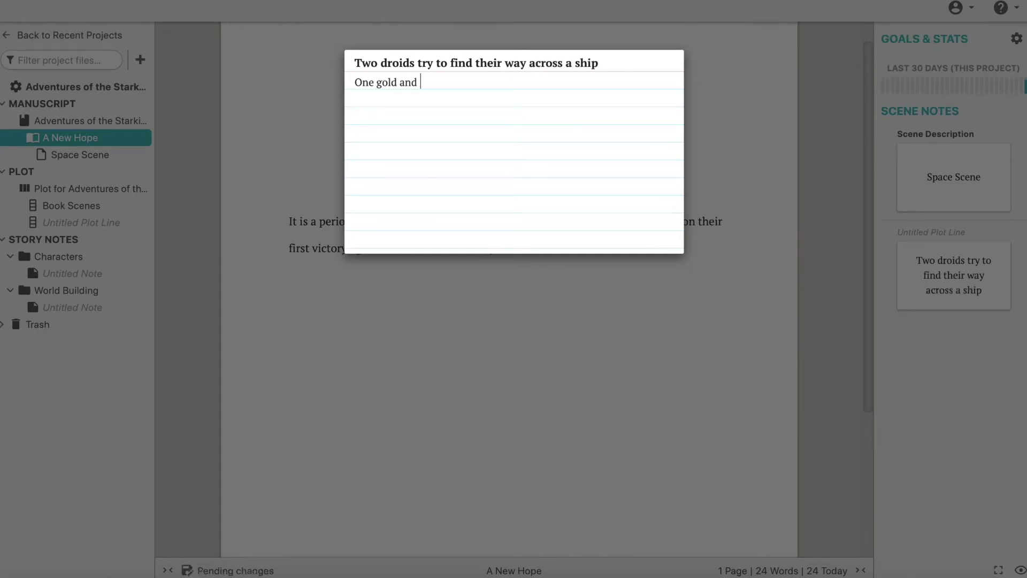
type("humanoid. Other whit")
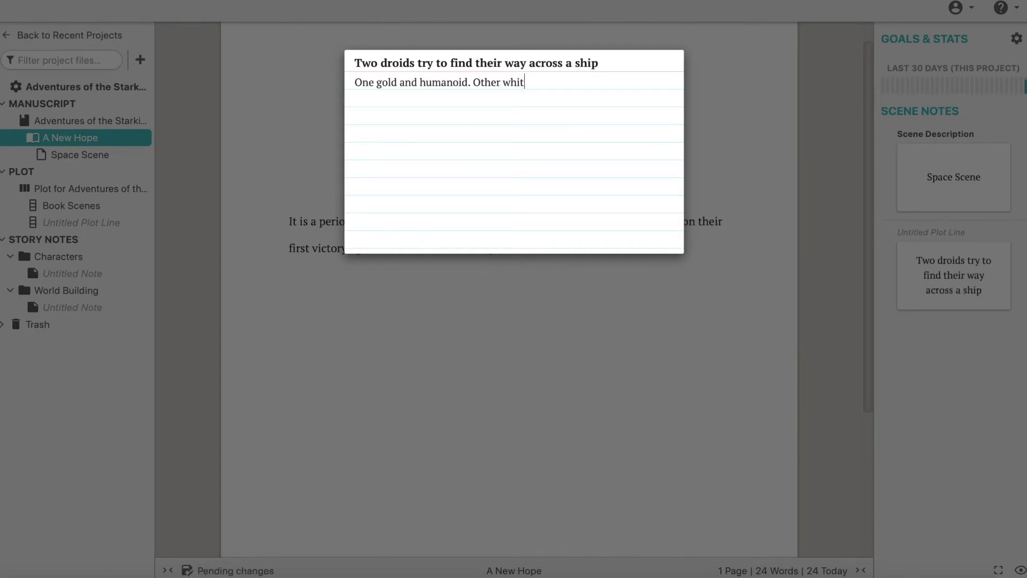
type("e and blue, with wheels")
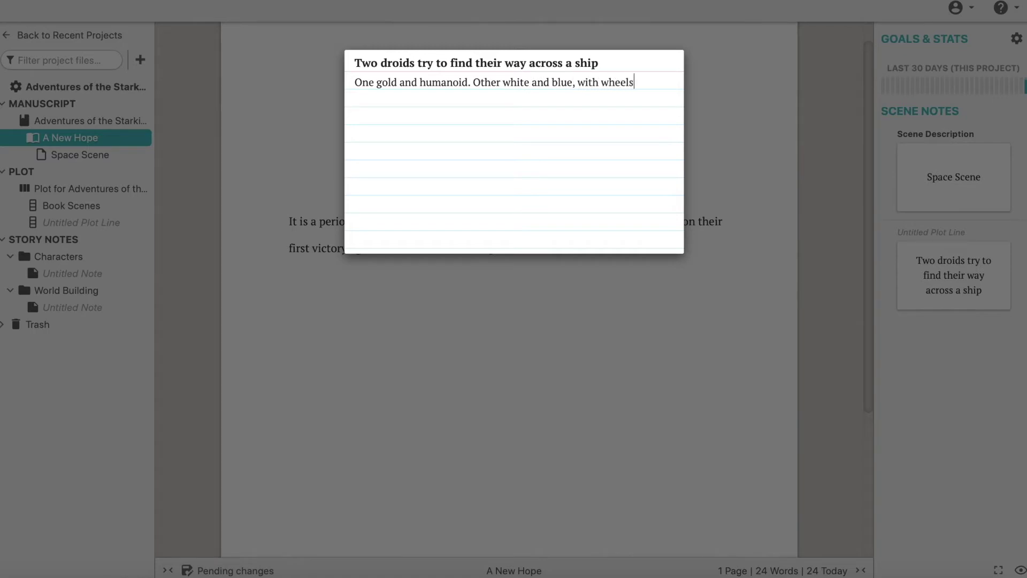
type(". Gold one seems neurotic.")
left_click(735, 414)
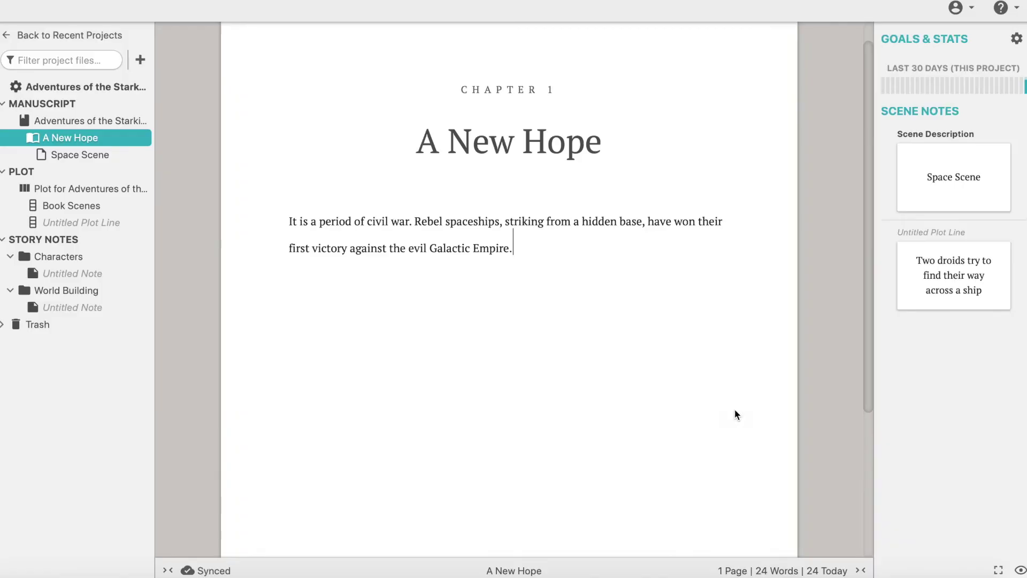
Step: Name the plot lines and fill in the conflict and foreshadowing cards on the book's plot grid
left_click(92, 190)
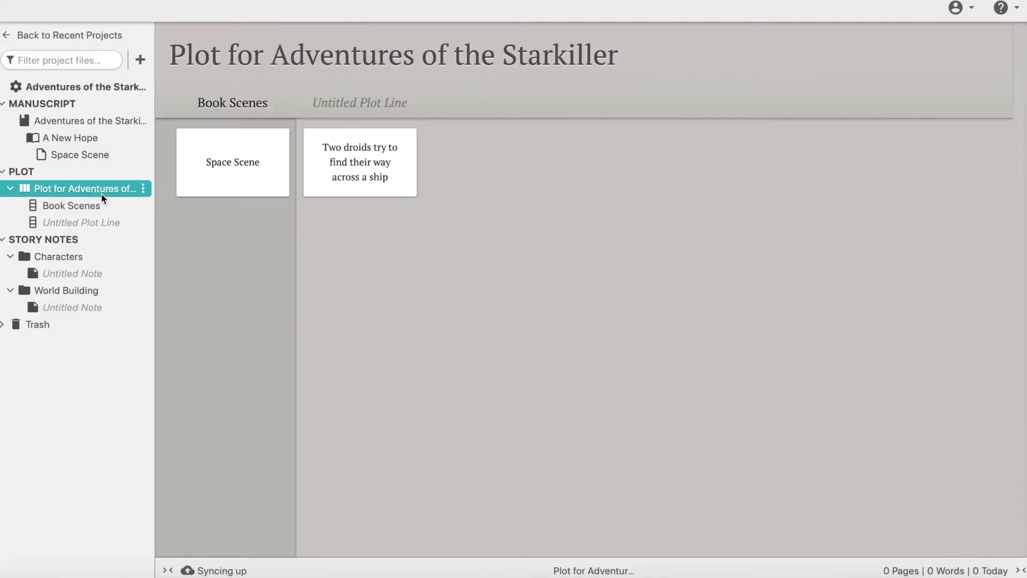
mouse_move(361, 103)
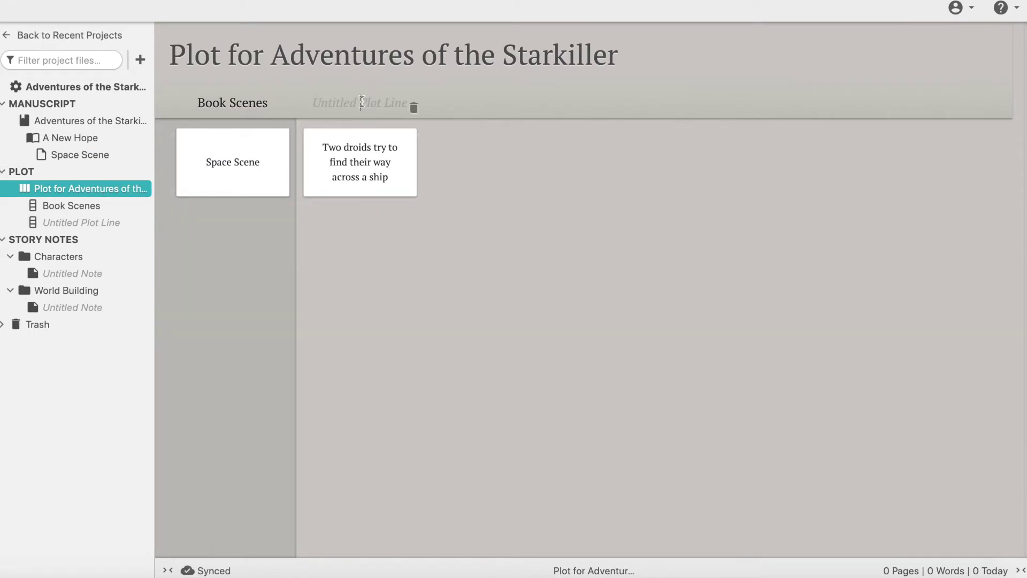
left_click(362, 103)
type("Ch")
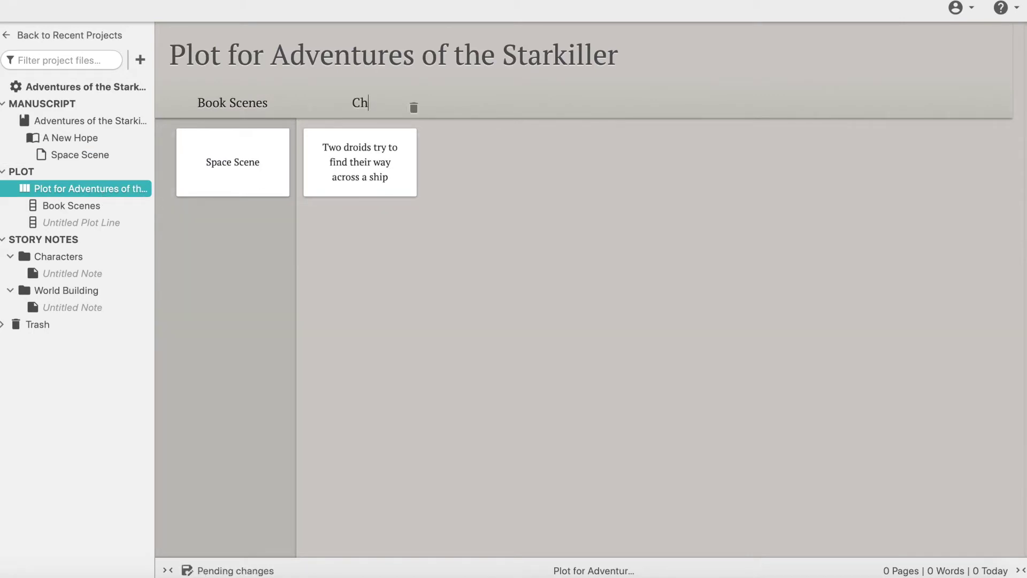
type("aracters")
left_click(484, 162)
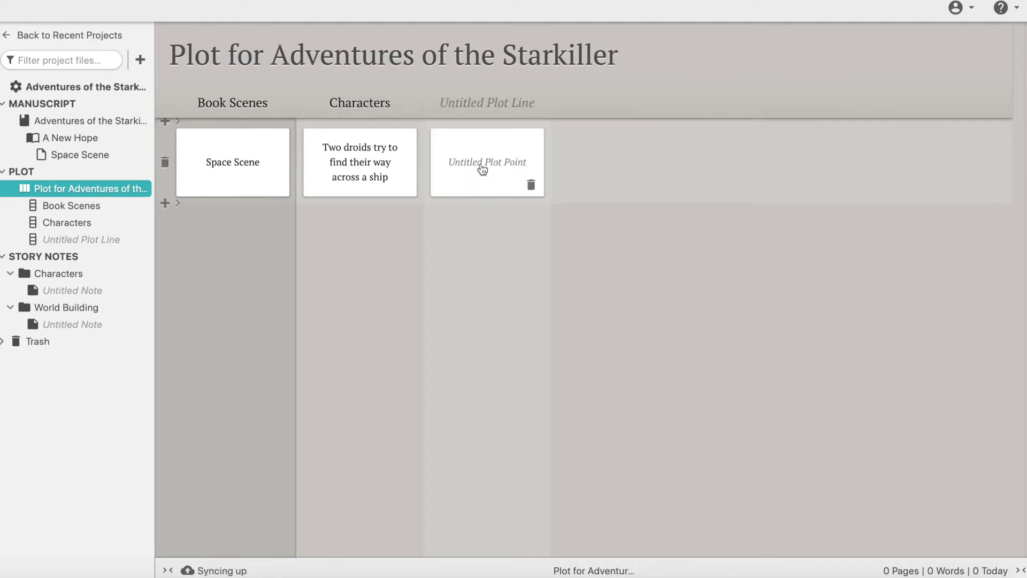
left_click(489, 105)
type("Conflict")
left_click(612, 161)
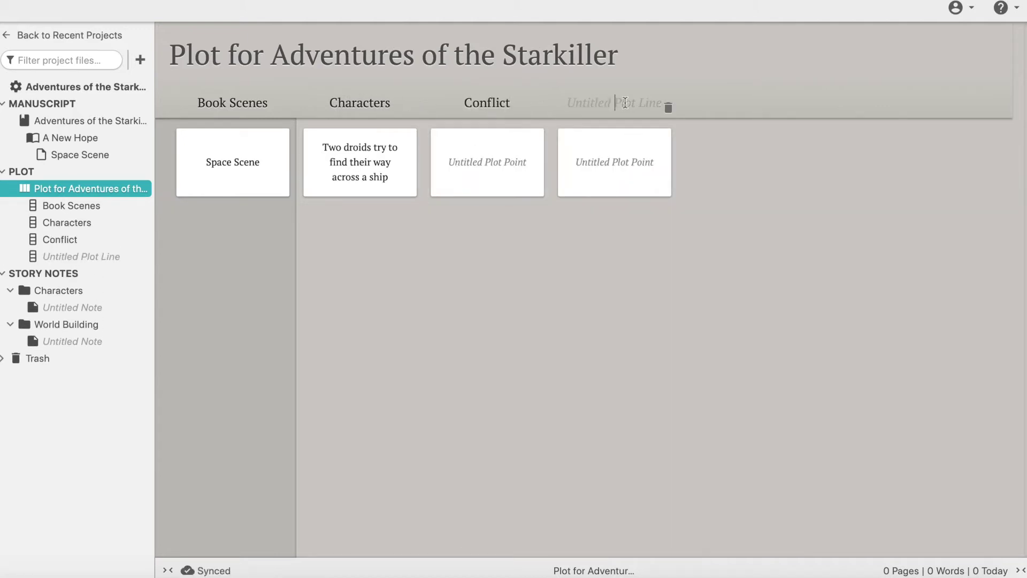
type("Forshadowing")
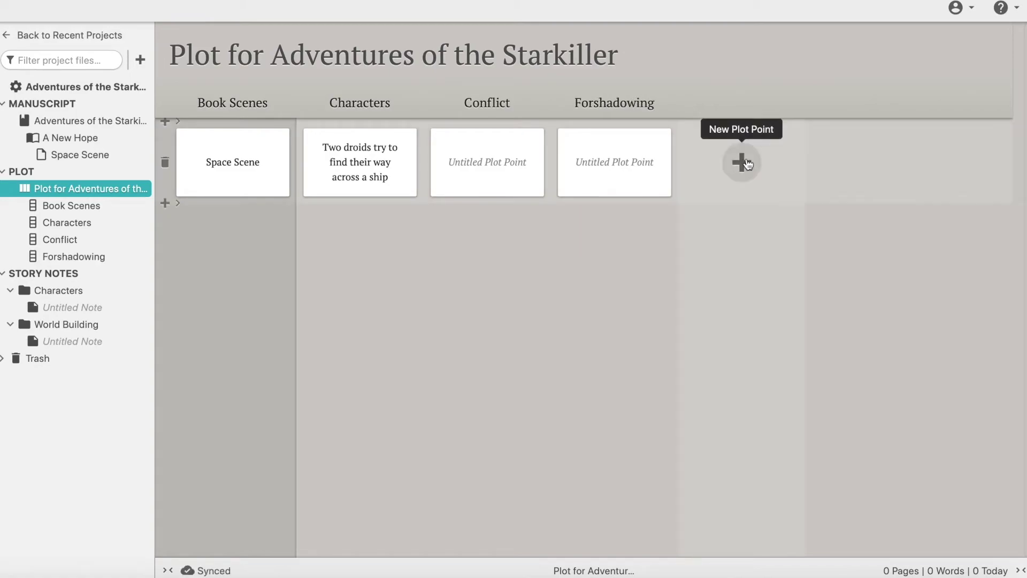
left_click(601, 174)
type("Help me Obi Wan ")
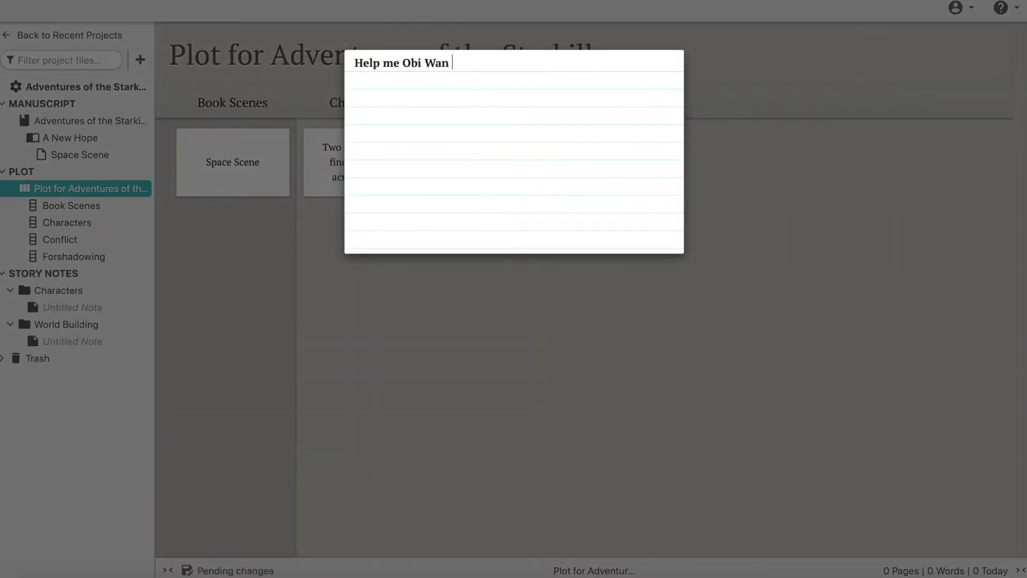
type("Kenobi")
left_click(518, 166)
type("We see the white d")
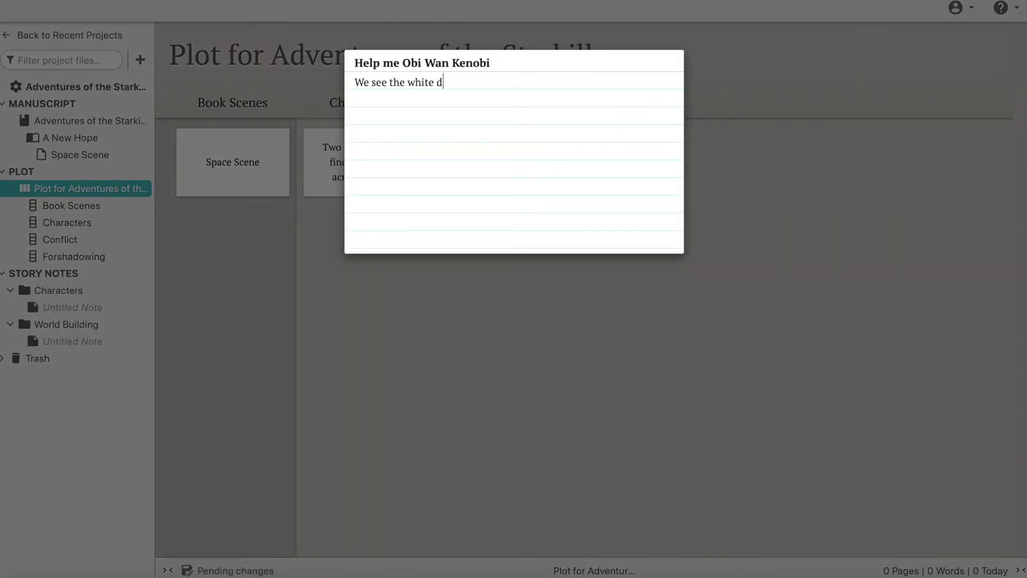
type("roid receiving a message from an unknown")
left_click(438, 316)
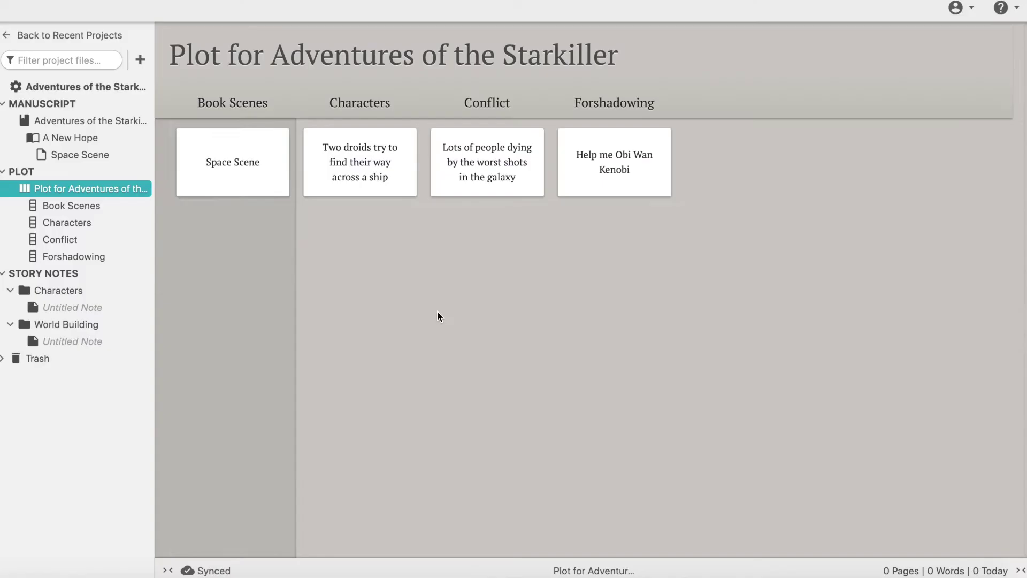
Step: Check a plot point card in the A New Hope chapter and return to the plot grid
left_click(95, 142)
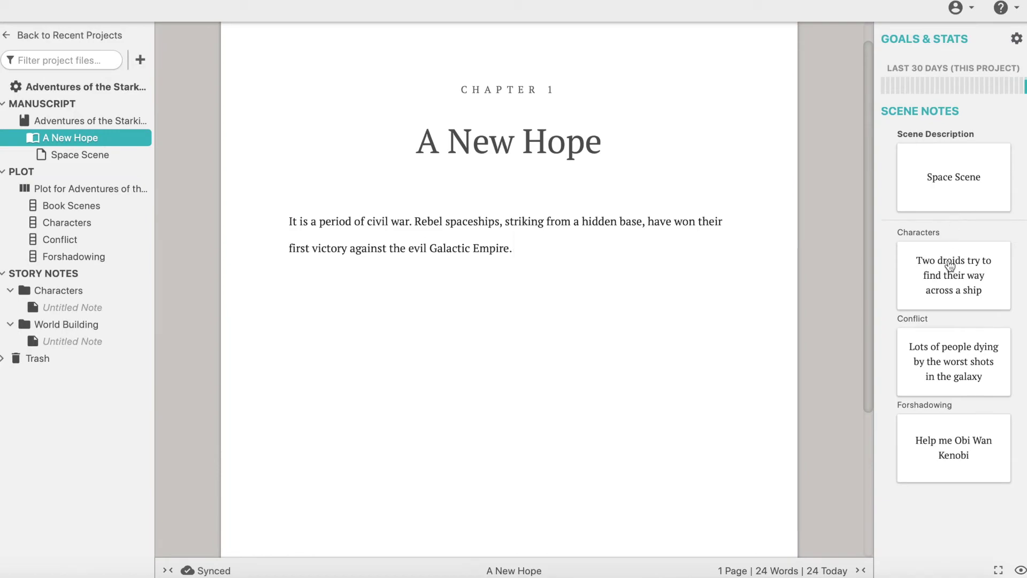
left_click(945, 480)
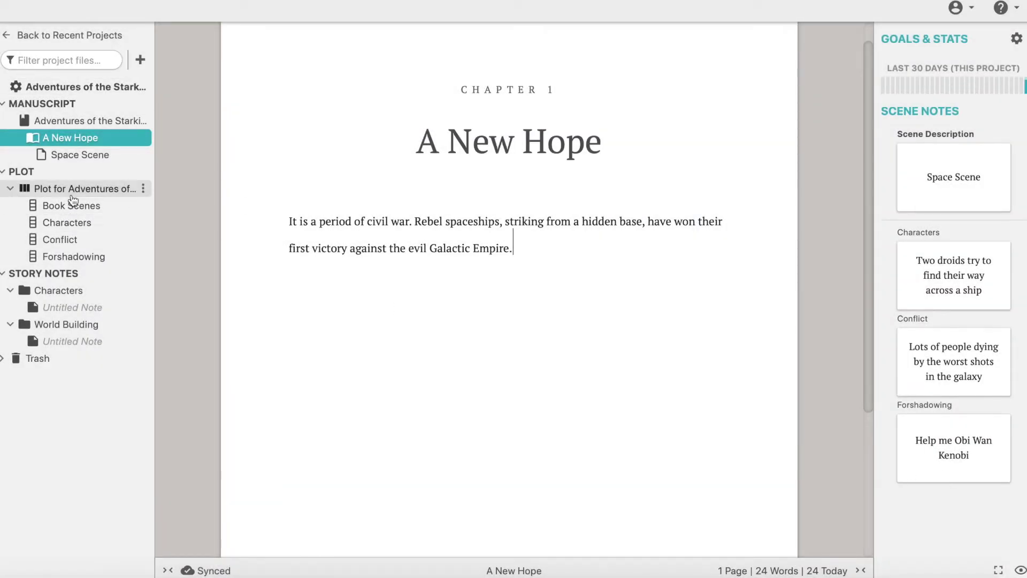
left_click(71, 193)
Step: Add a scene 'We meet a handsome young farmer -Ch 2' described as 'Let's call him.. Luke?'
left_click(233, 245)
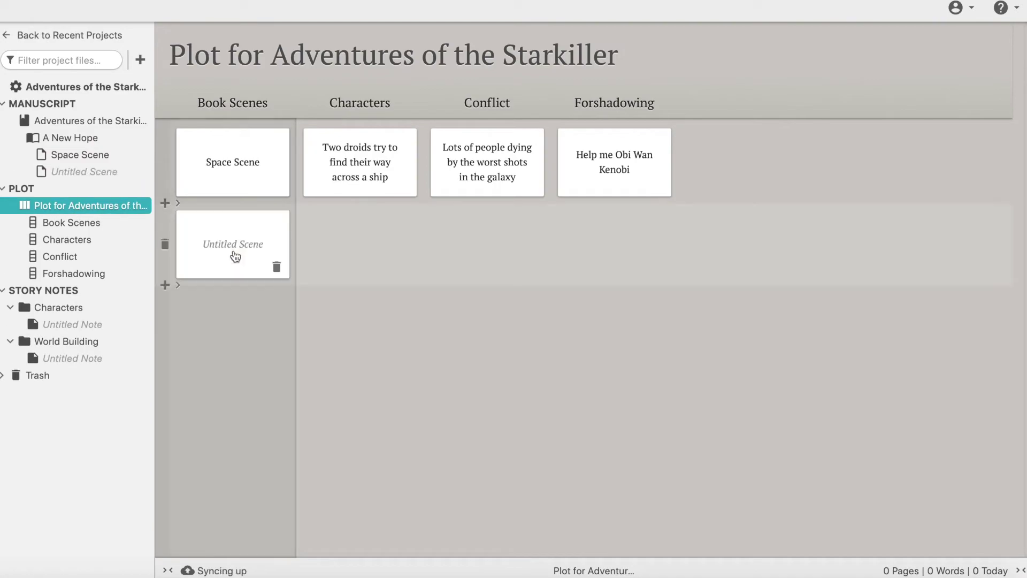
left_click(240, 247)
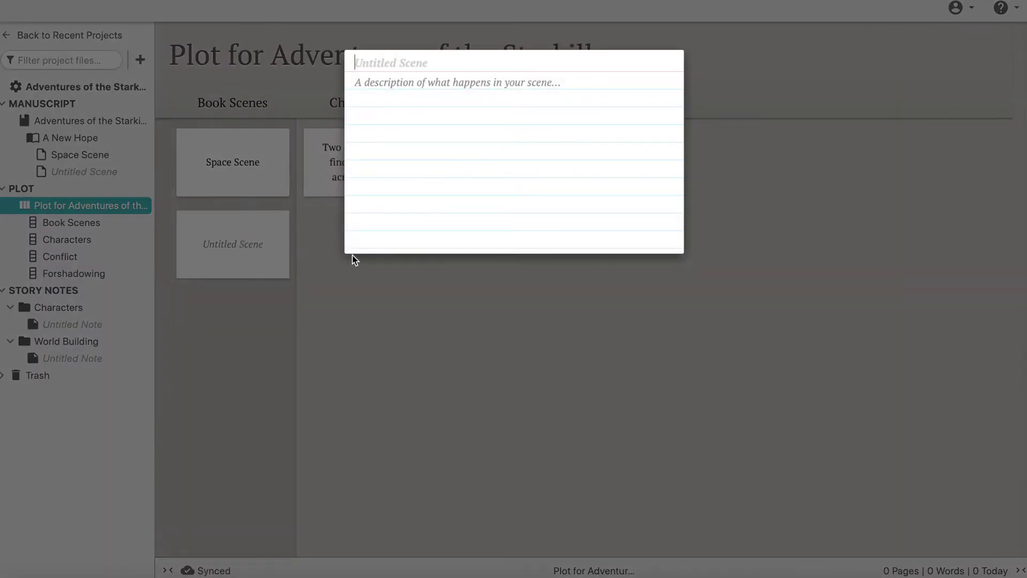
type("We meet")
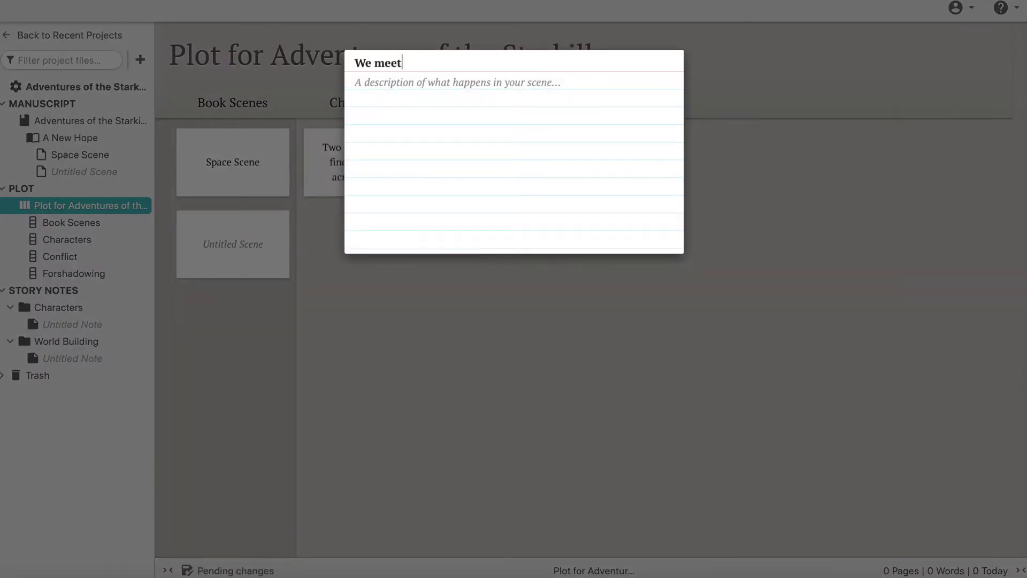
type(" a handsome young farmer")
left_click(393, 88)
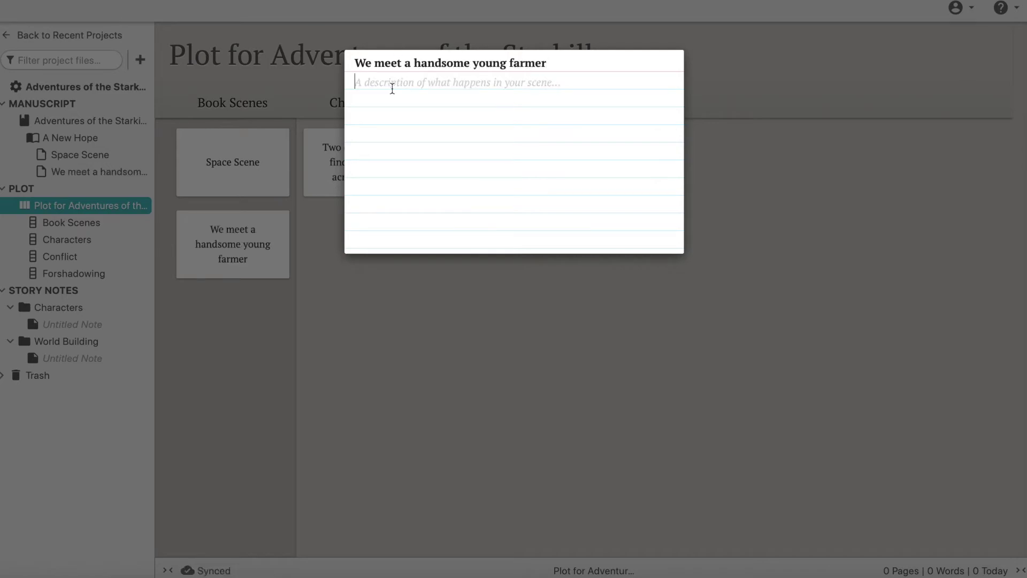
type("Let's call him.. Like")
key("BackSpace")
key("BackSpace")
key("BackSpace")
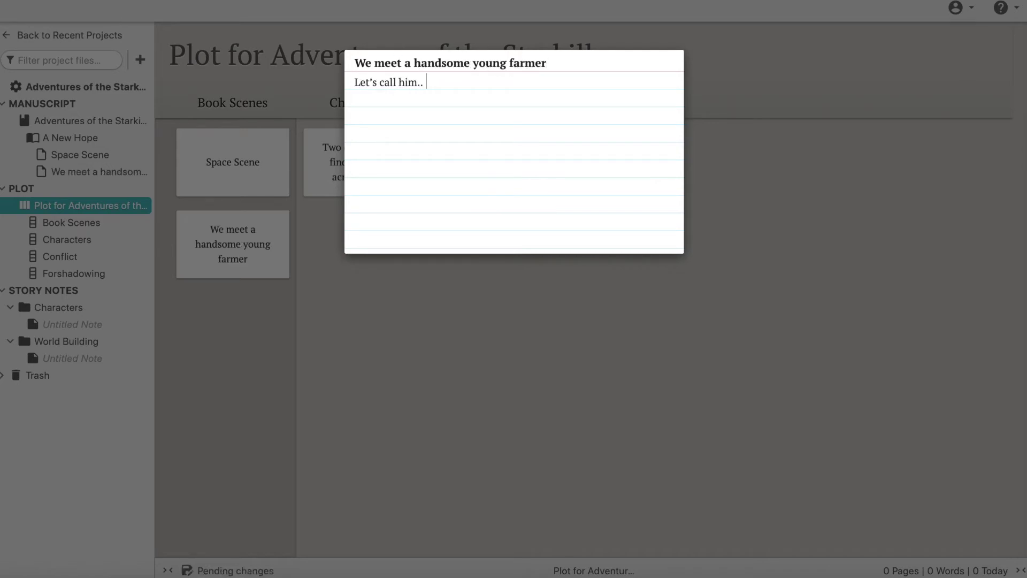
type("Luke?")
key("shift+Tab")
type("-C")
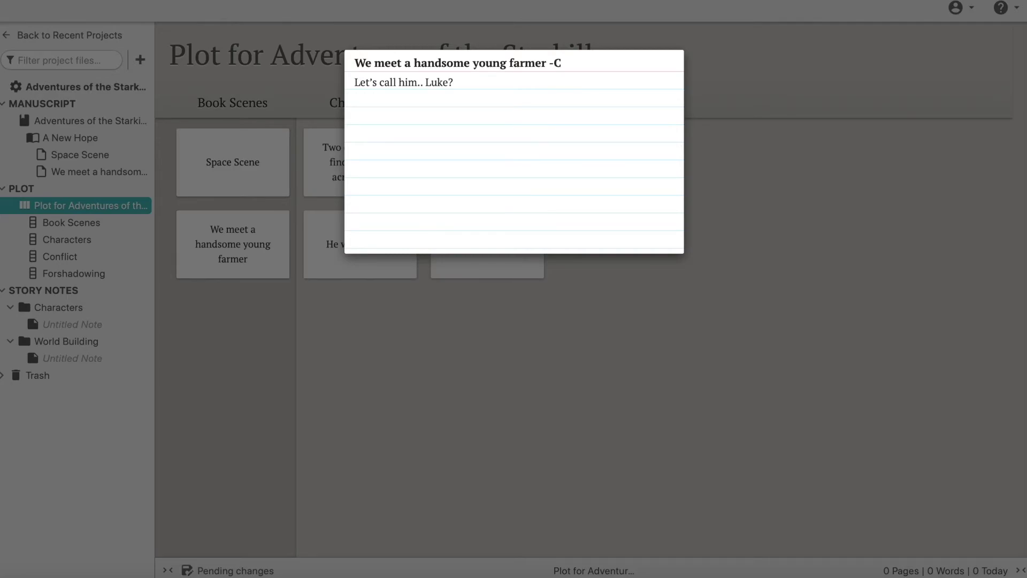
type("h 2")
left_click(576, 375)
mouse_move(70, 138)
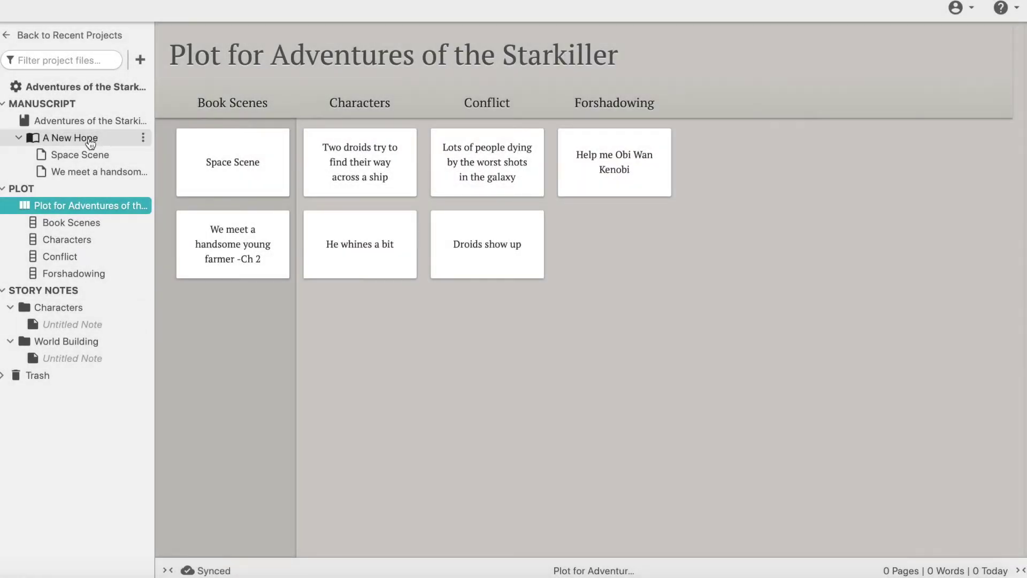
Step: Add a chapter titled 'Tattooine' and drag the farmer scene into it
left_click(90, 140)
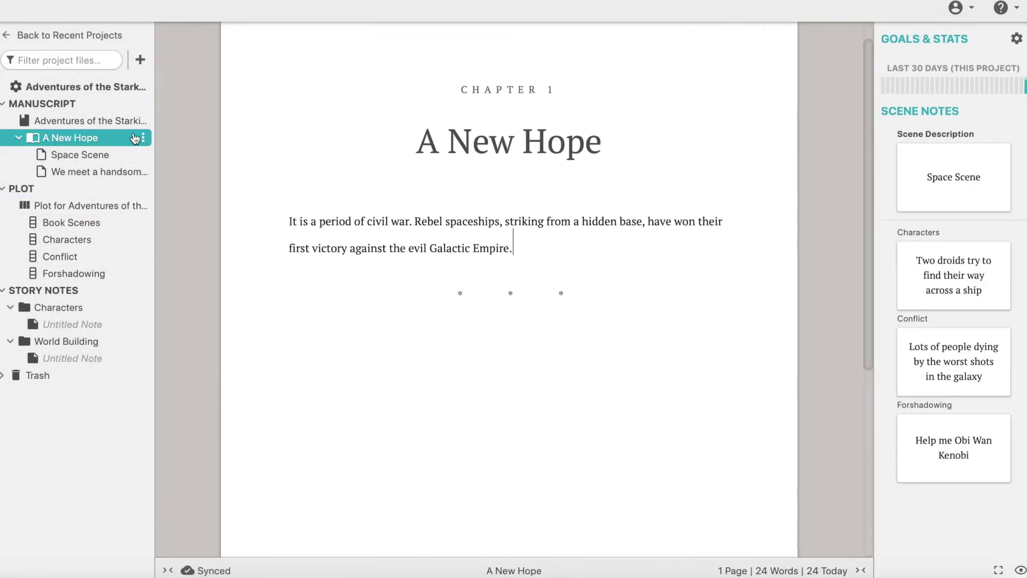
left_click(143, 121)
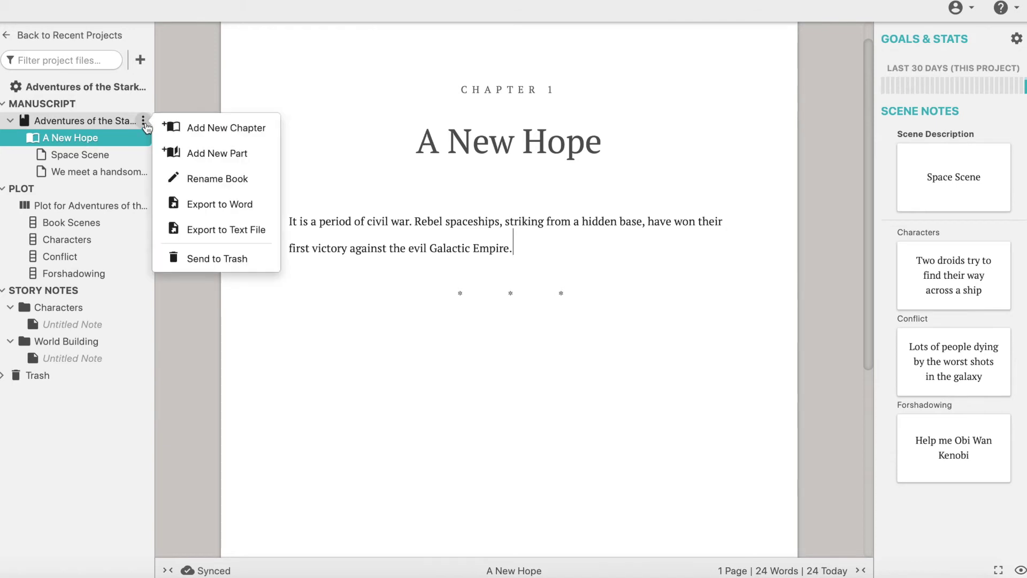
left_click(198, 129)
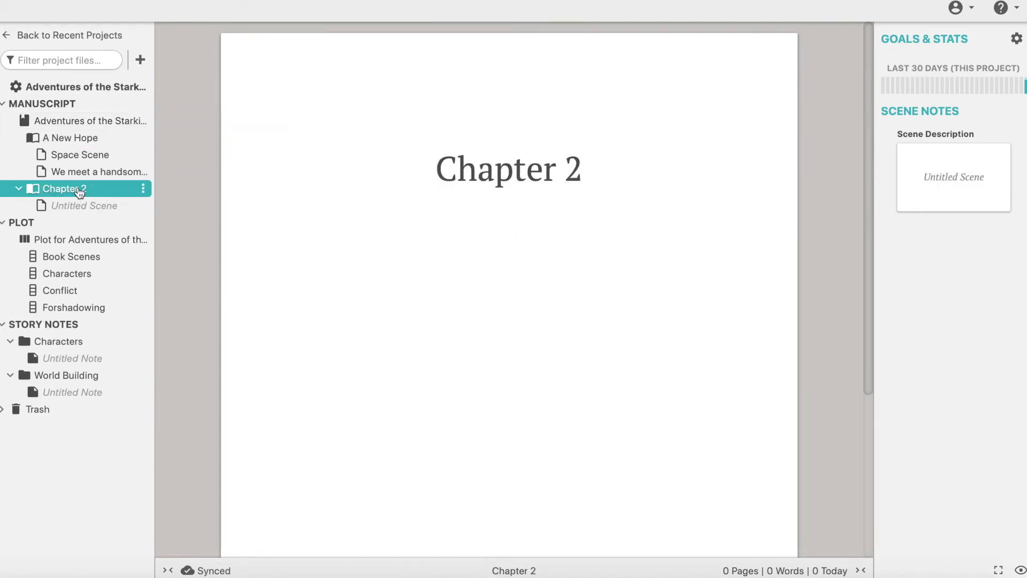
type("Tattooine")
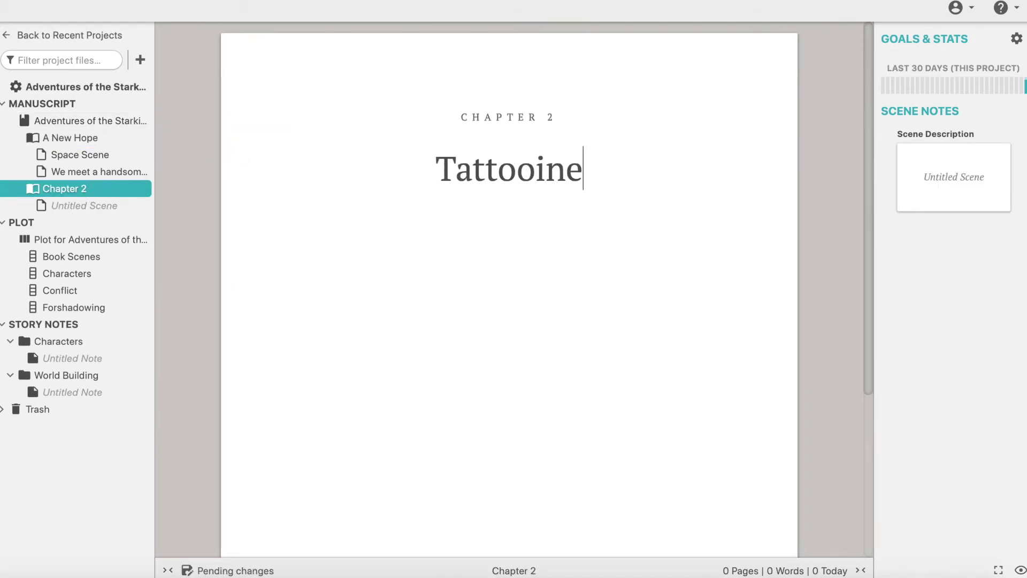
left_click_drag(100, 171, 102, 207)
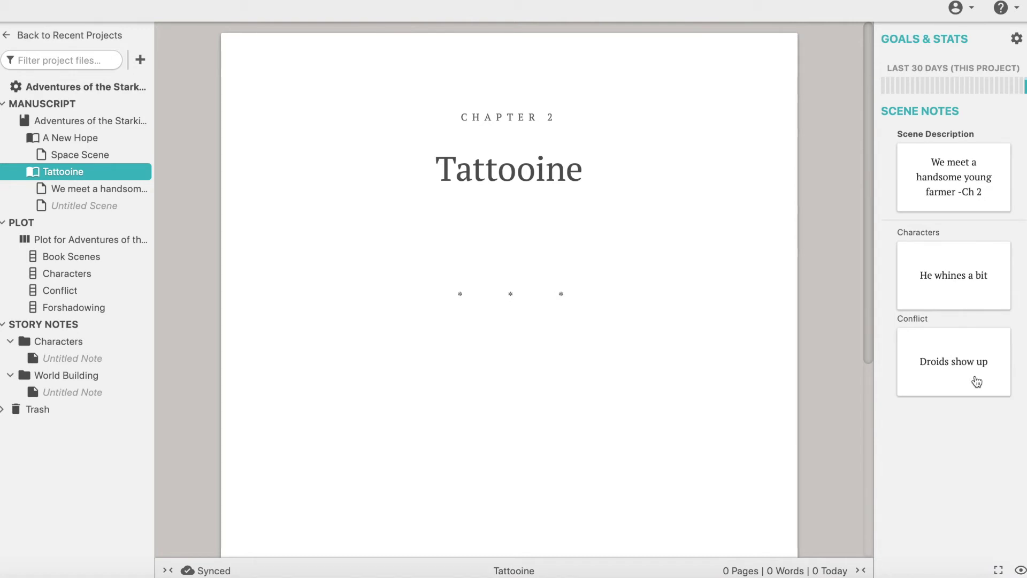
key("ctrl+shift+f")
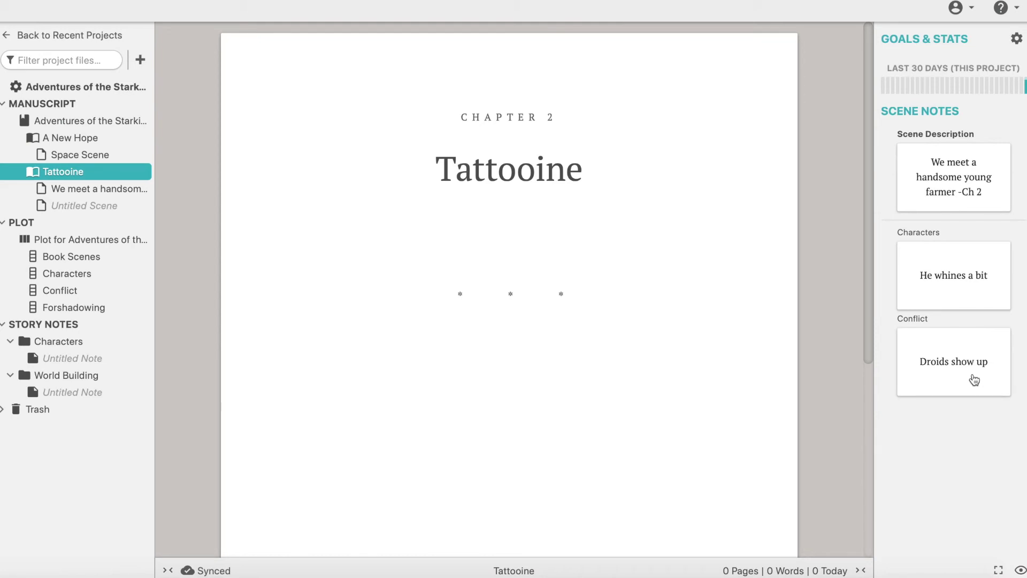
left_click(61, 325)
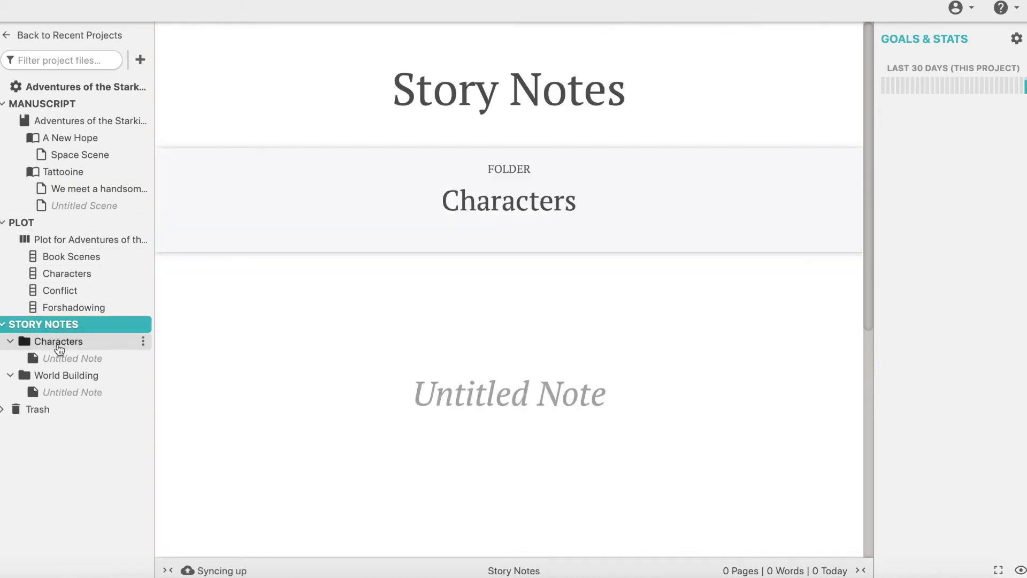
Step: Create 'Luke Skywalker' and 'R2D2' character notes and start titling a World Building note
left_click(519, 391)
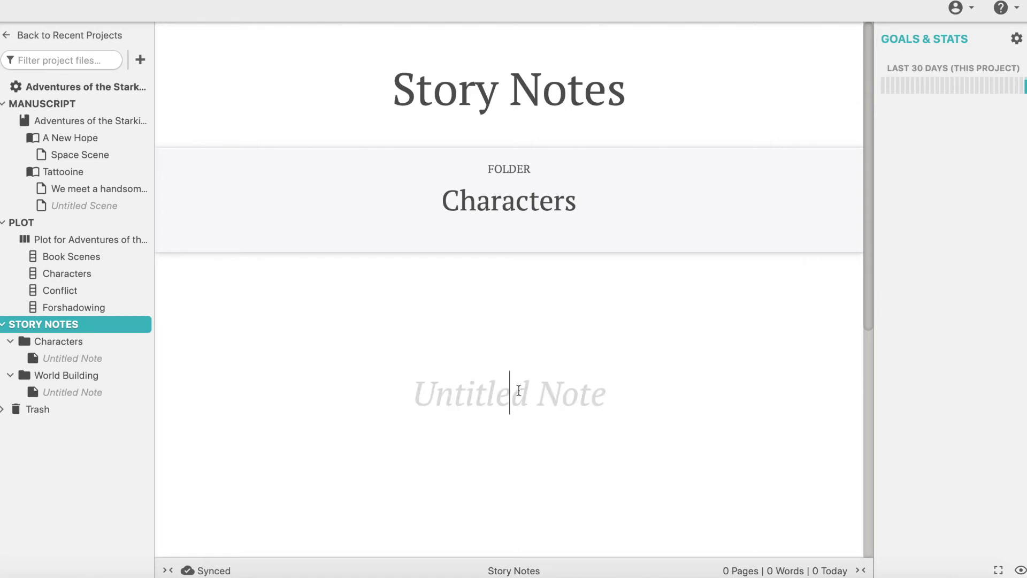
type("Luke ")
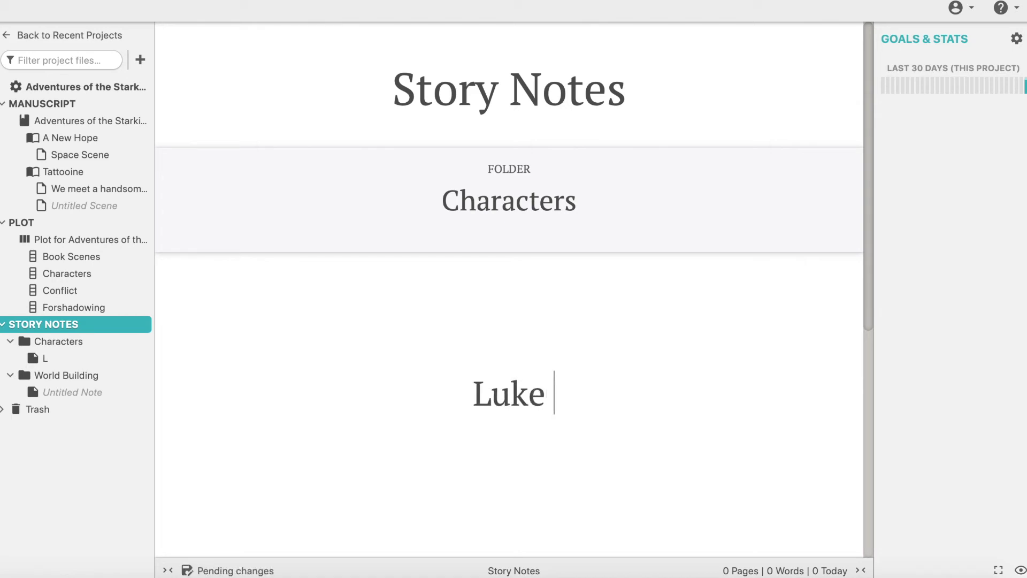
type("Skywalker")
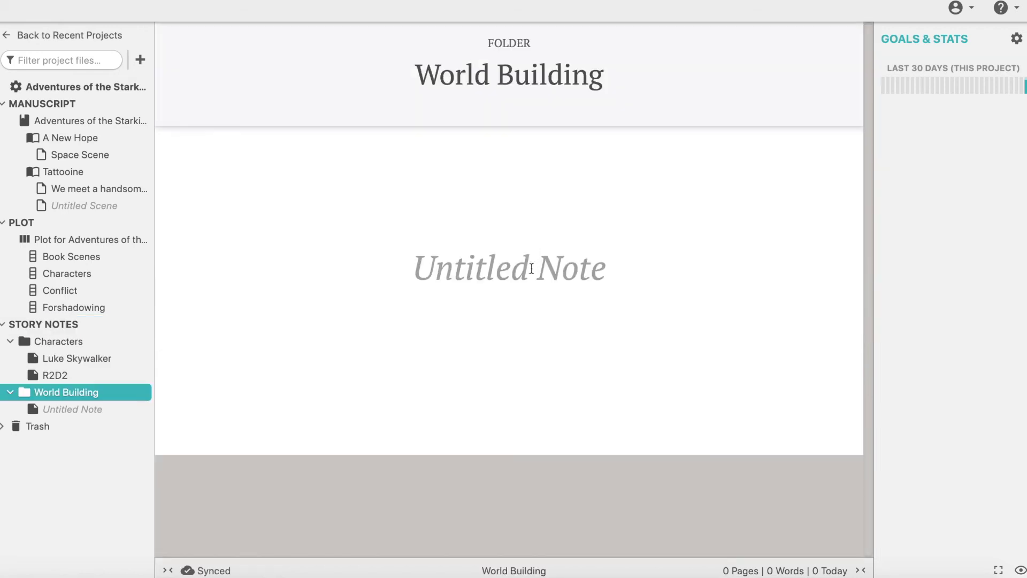
left_click(529, 270)
type("Tatt")
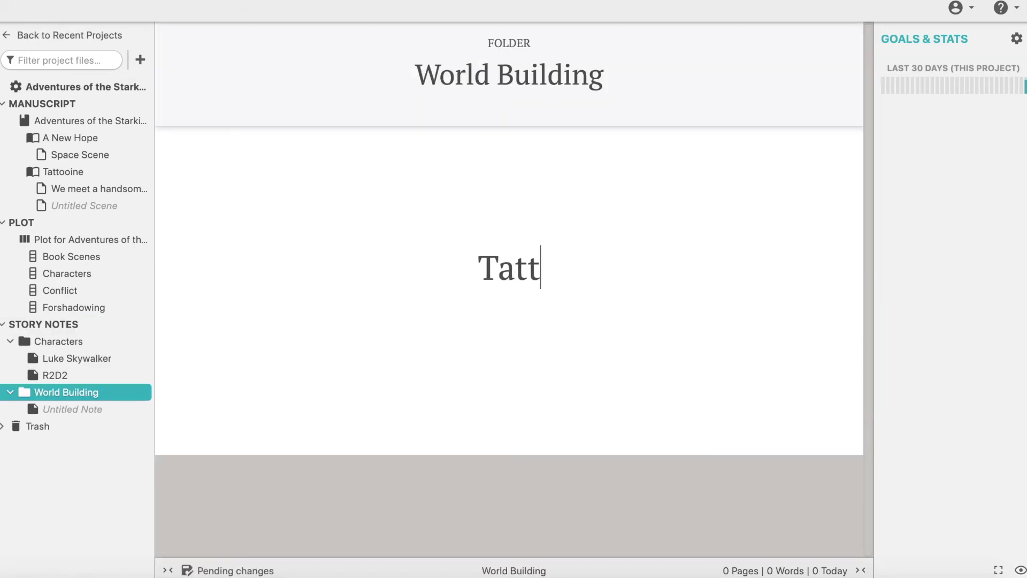
type("ooine")
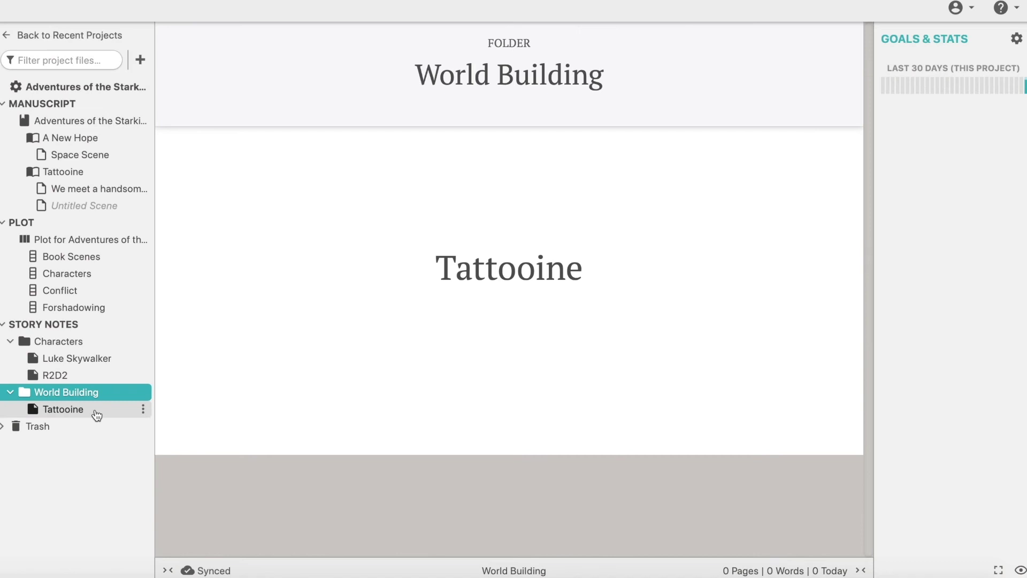
Step: Title the World Building note 'Tattooine' and write its two-suns sales pitch
left_click(96, 414)
type("Ever wondered what it would be like to live with two suns? BOY DO I HAVE A DEAL FOR YOU!")
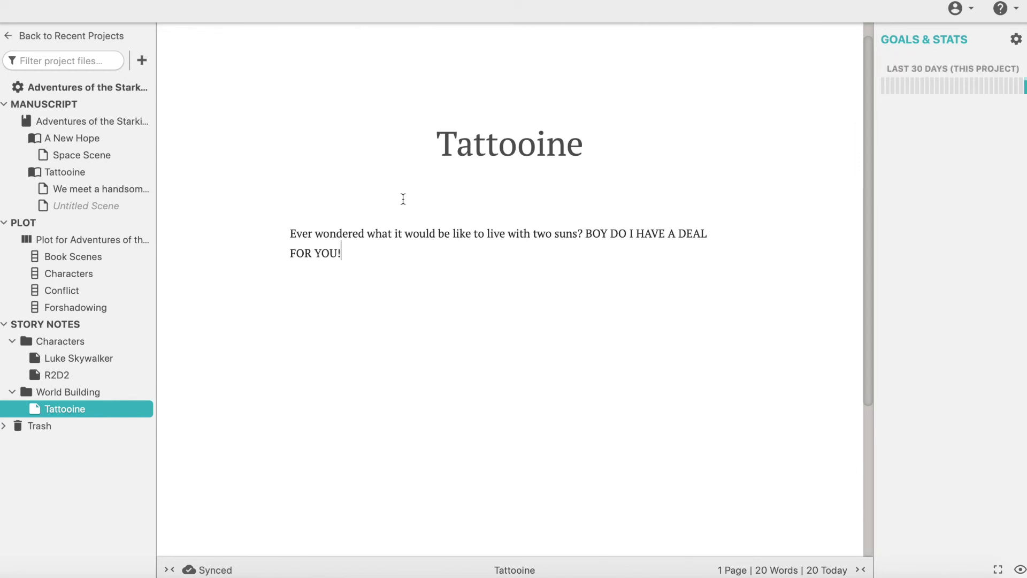
left_click(929, 44)
Step: Set a 50,000-word goal for the 'Adventures of the Starkiller' book, due August 29
left_click(929, 45)
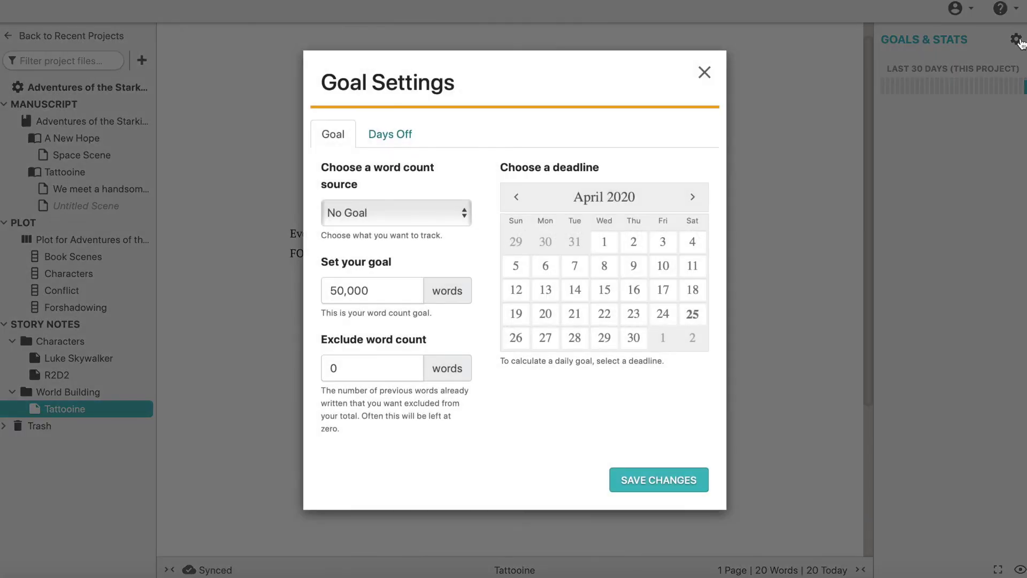
left_click(445, 213)
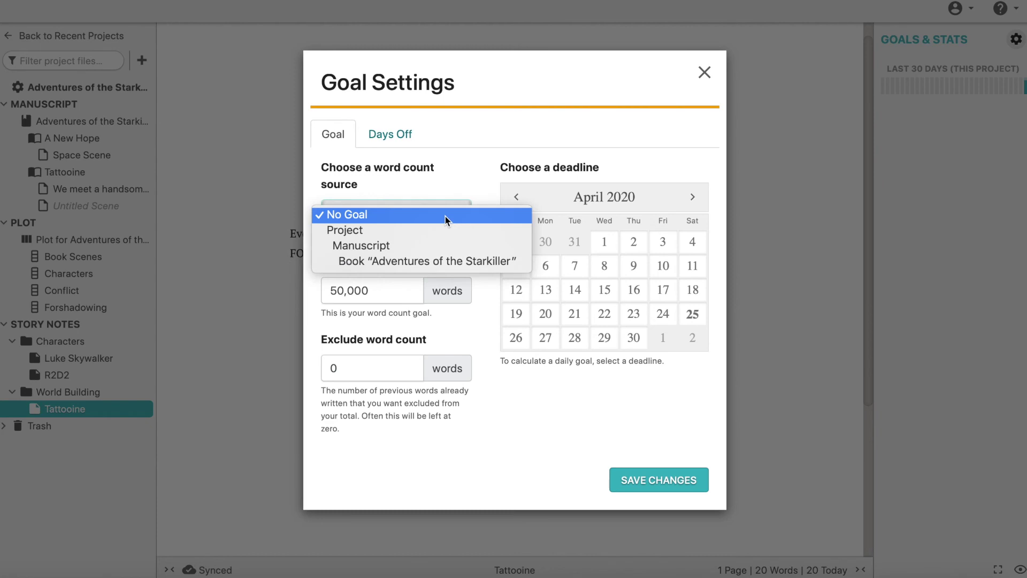
left_click(452, 262)
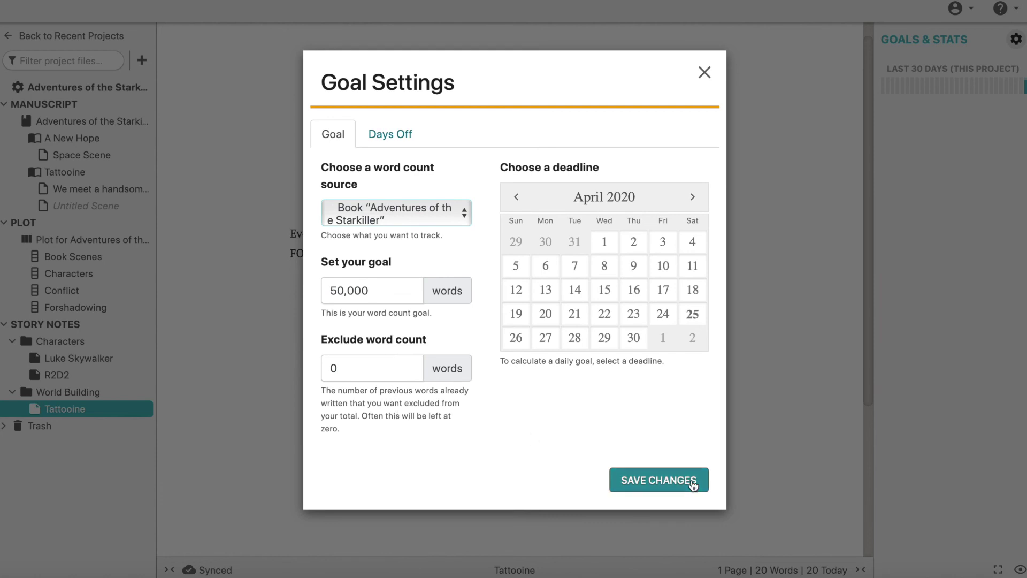
left_click(693, 197)
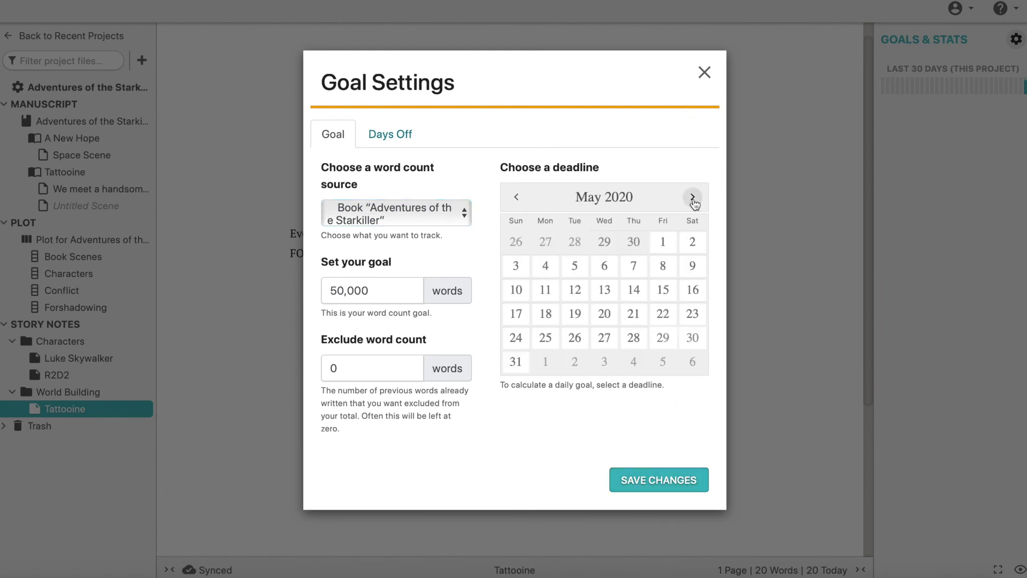
left_click(692, 197)
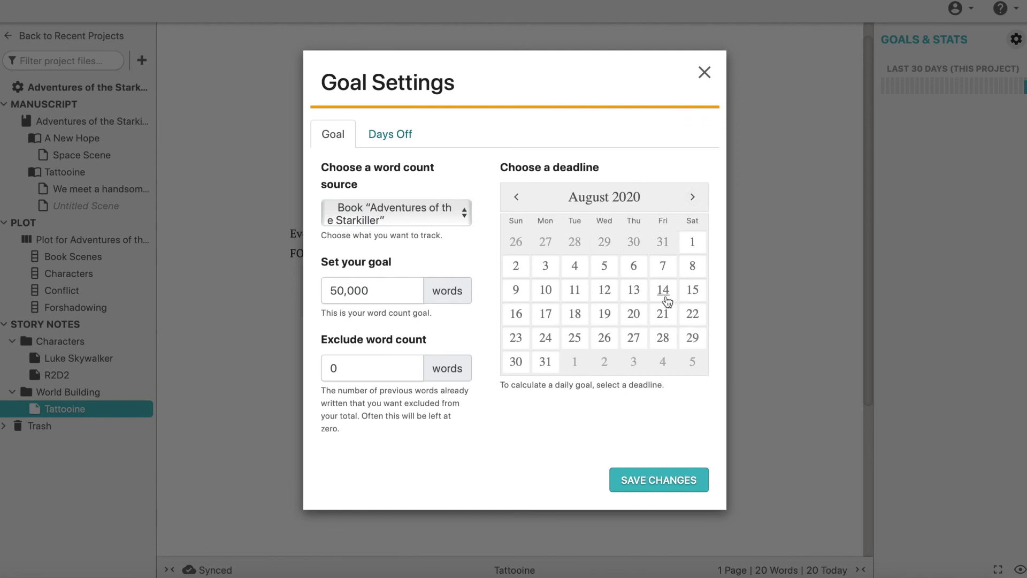
left_click(693, 338)
left_click(682, 488)
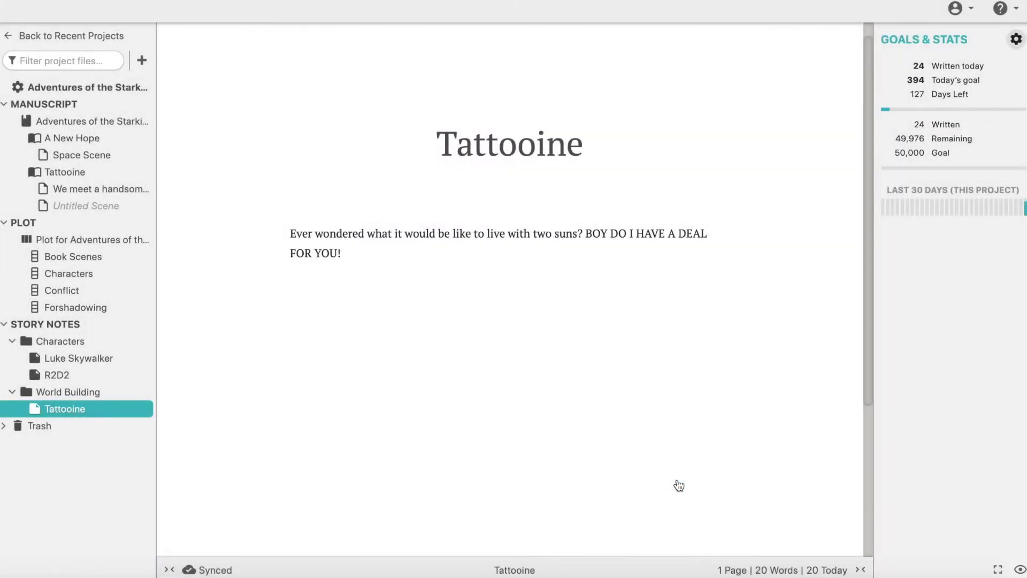